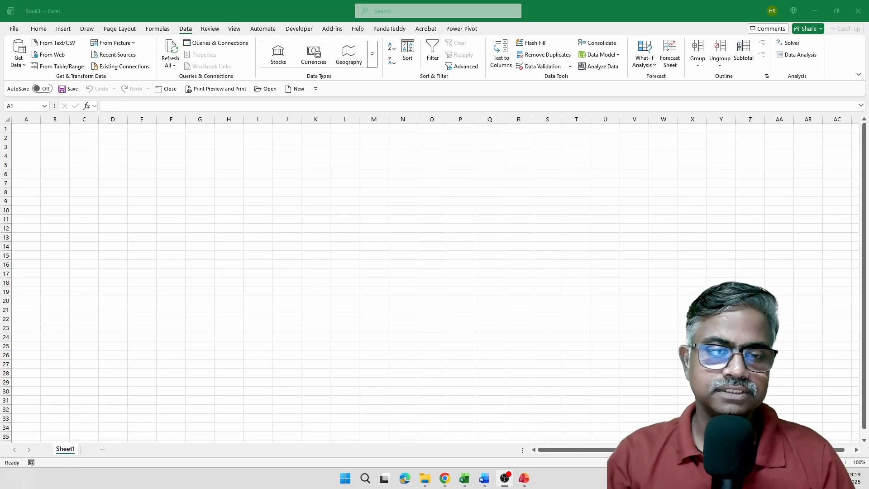
Step: Launch the Power Query Editor from the blank workbook
{"action": "left_click", "coordinate": [276, 259]}
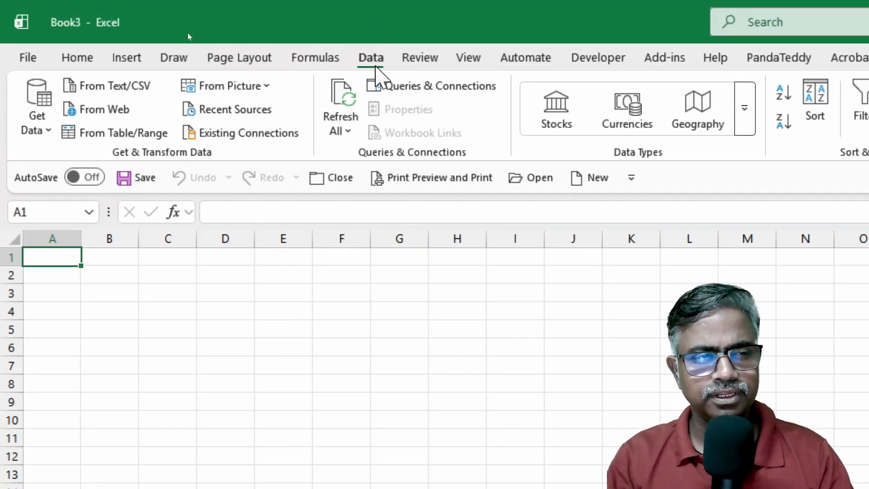
{"action": "left_click", "coordinate": [37, 120]}
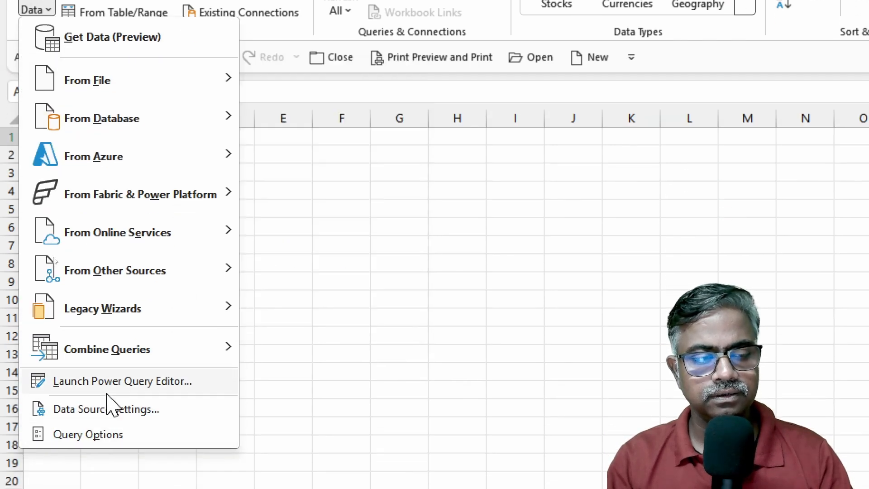
{"action": "left_click", "coordinate": [107, 391]}
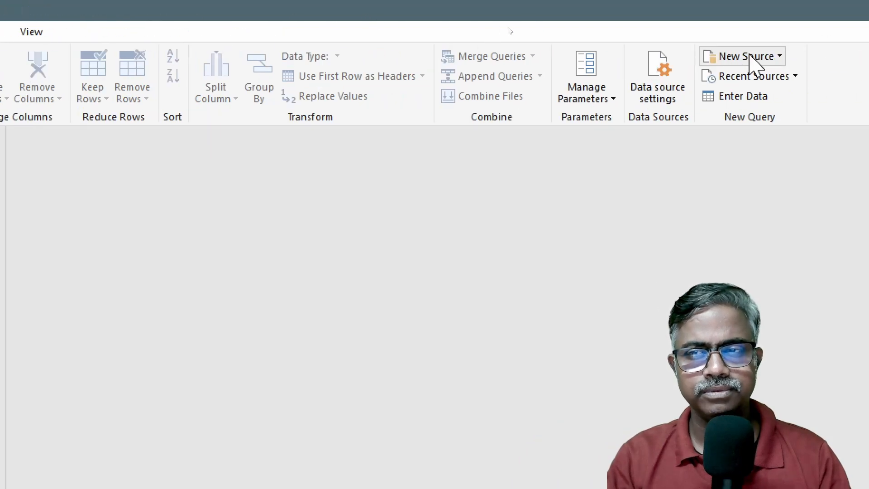
Step: Connect to the Excel workbook "Video 14 - Merging Queries - Left Outer Join" as a new file source
{"action": "left_click", "coordinate": [778, 58]}
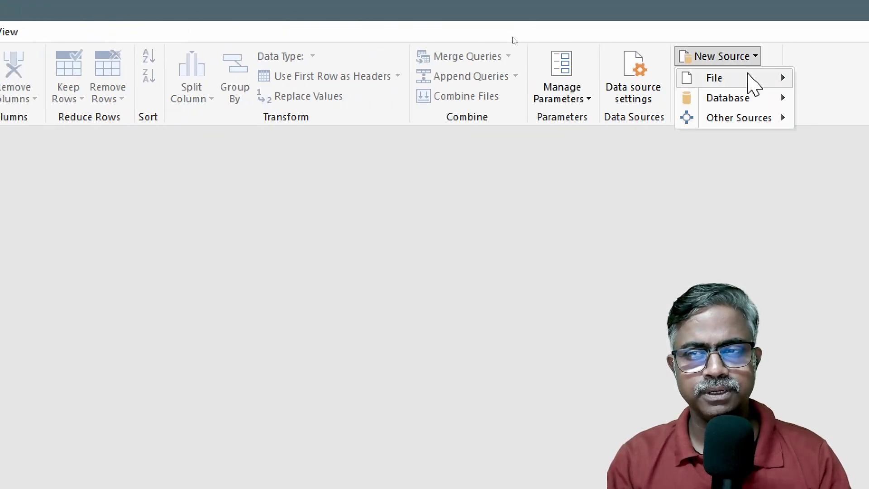
{"action": "mouse_move", "coordinate": [749, 78]}
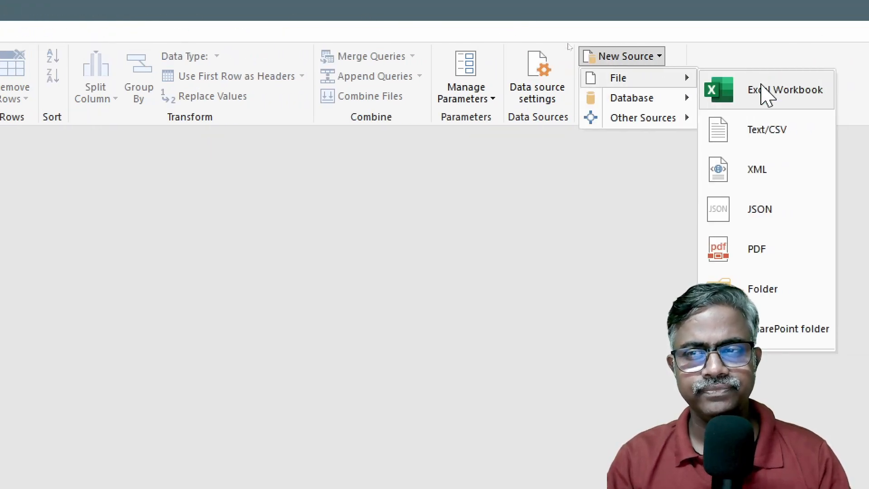
{"action": "left_click", "coordinate": [855, 87]}
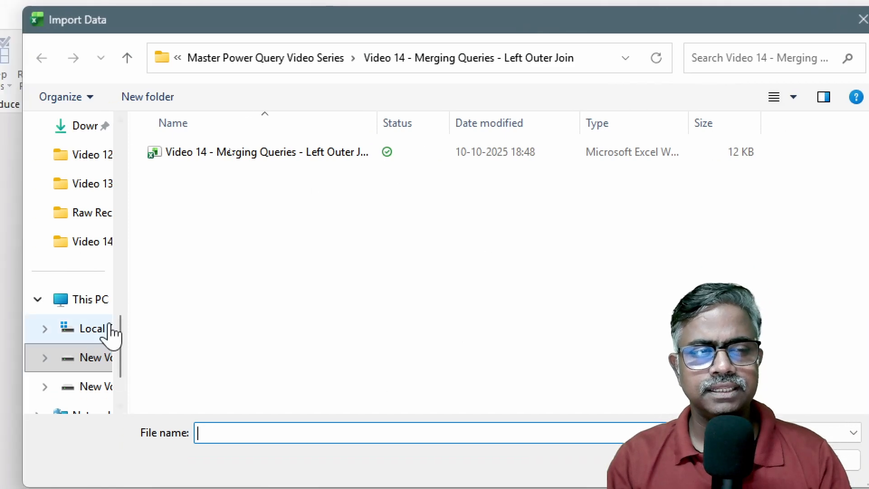
{"action": "left_click", "coordinate": [226, 158]}
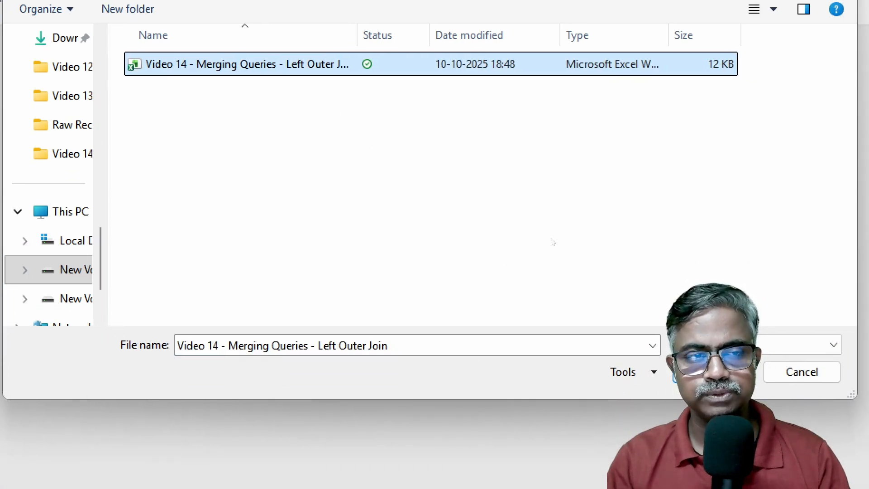
{"action": "key", "text": "Return"}
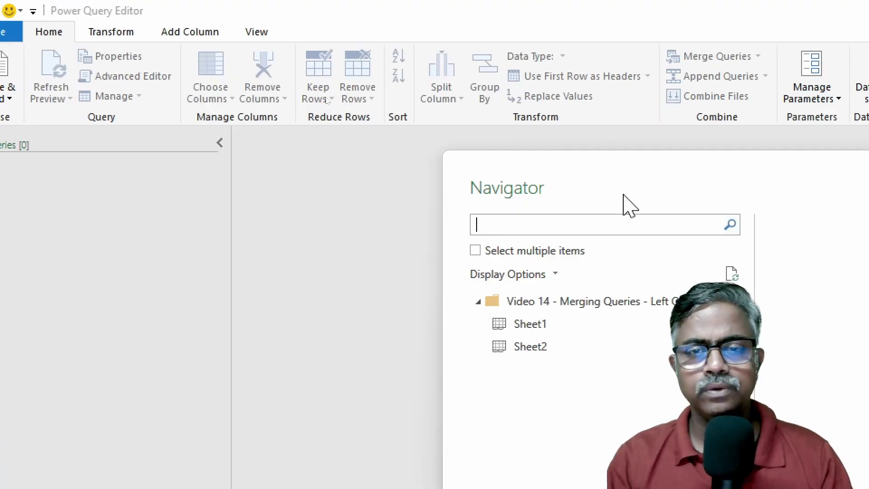
Step: Allow multiple item selection in the Navigator and import both Sheet1 and Sheet2 as queries
{"action": "left_click_drag", "start_coordinate": [649, 162], "coordinate": [247, 33]}
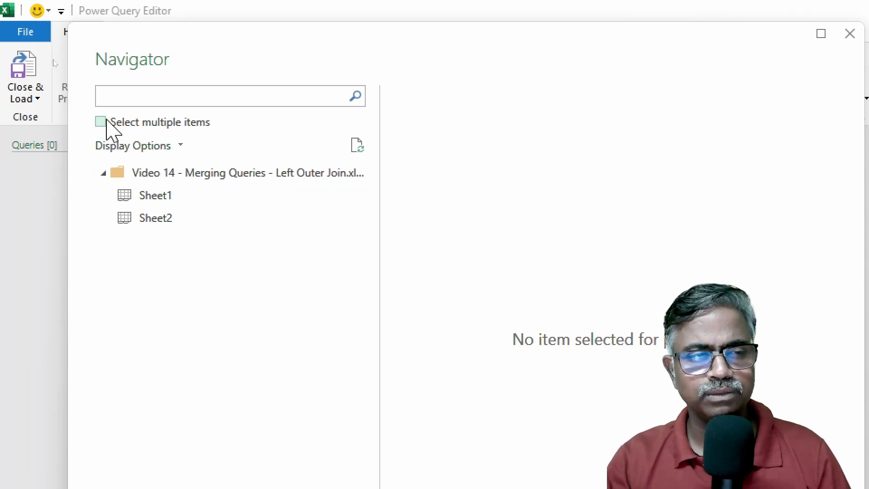
{"action": "left_click", "coordinate": [106, 122]}
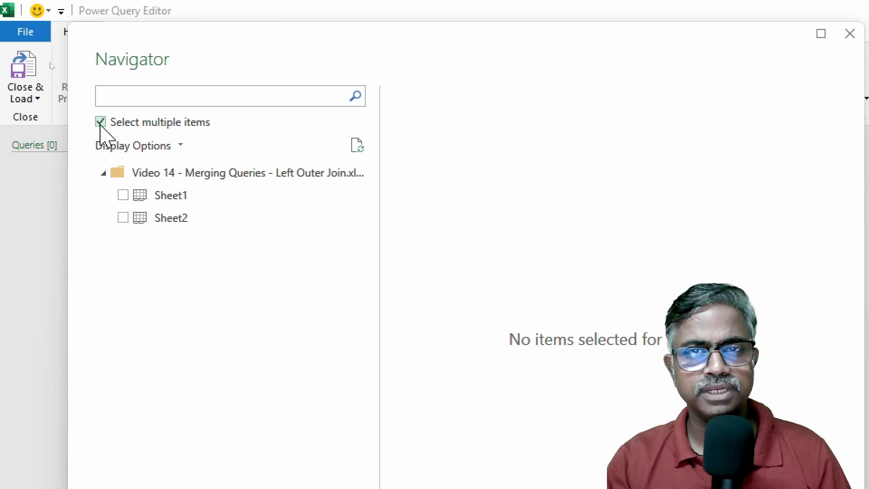
{"action": "left_click", "coordinate": [123, 195]}
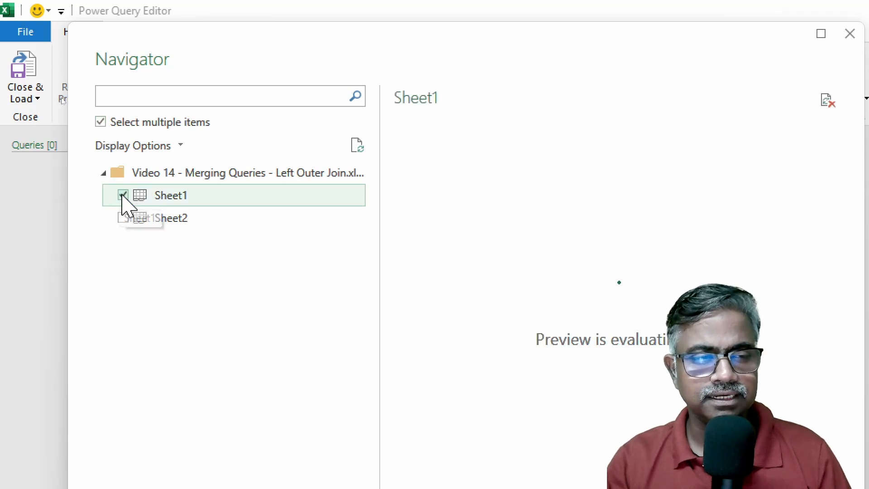
{"action": "left_click", "coordinate": [123, 218]}
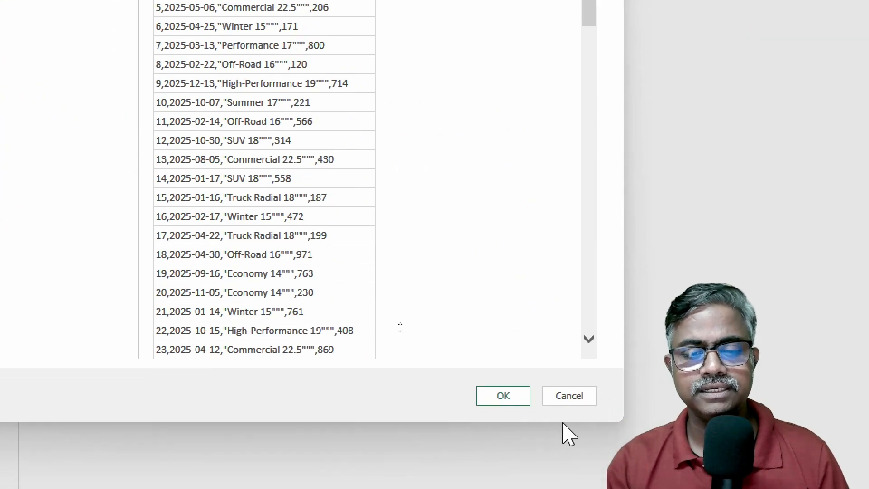
{"action": "left_click", "coordinate": [509, 398]}
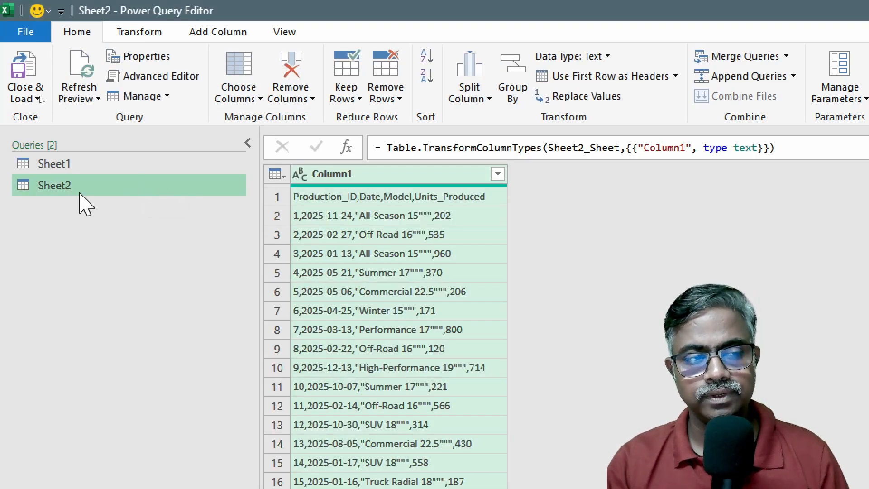
Step: Look over both imported queries and delete the automatic Changed Type step from Sheet1 and Sheet2
{"action": "left_click", "coordinate": [100, 164]}
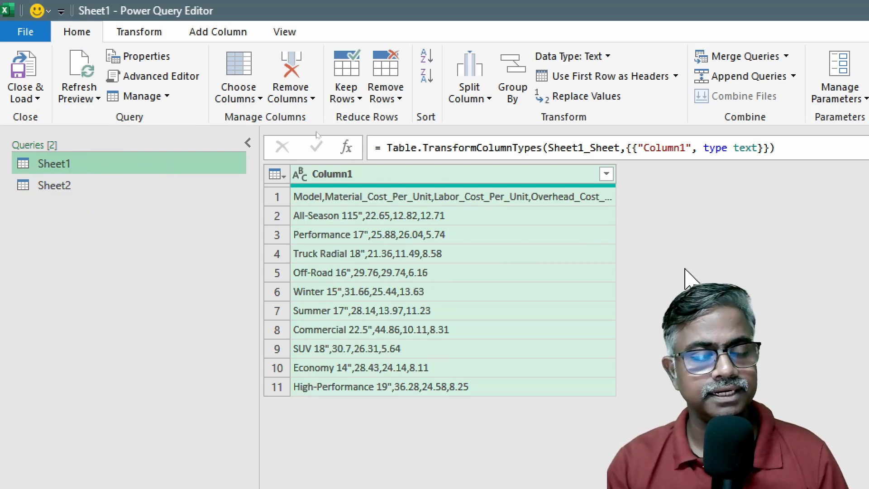
{"action": "left_click", "coordinate": [93, 193]}
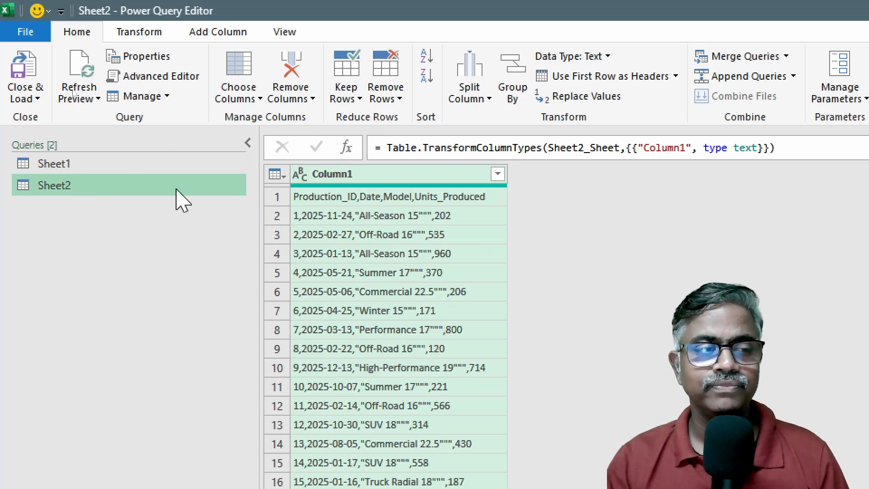
{"action": "left_click", "coordinate": [117, 162]}
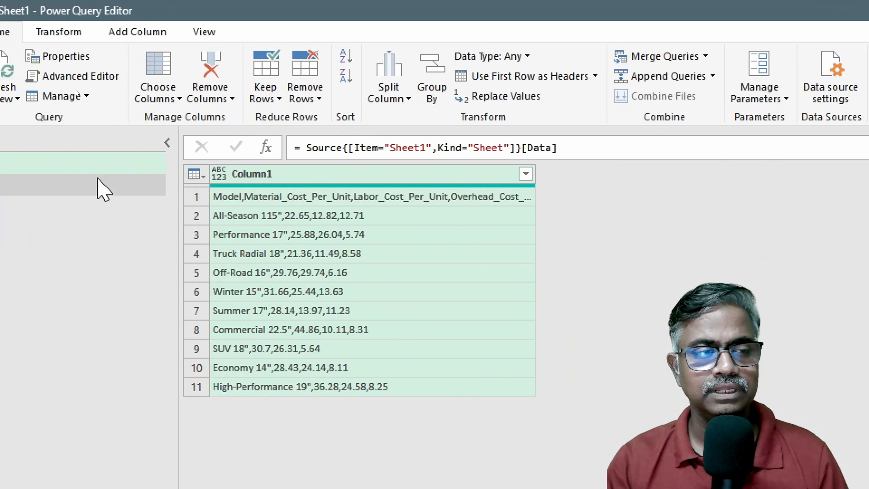
{"action": "left_click", "coordinate": [103, 189]}
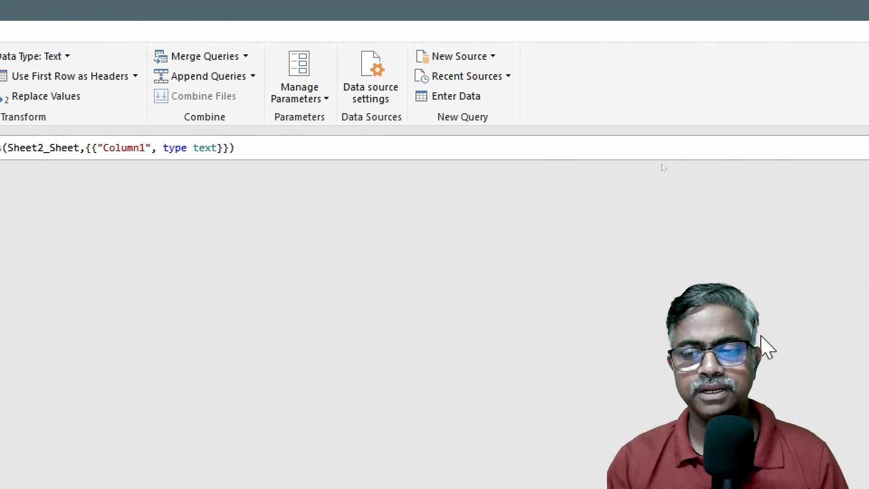
{"action": "left_click", "coordinate": [763, 322]}
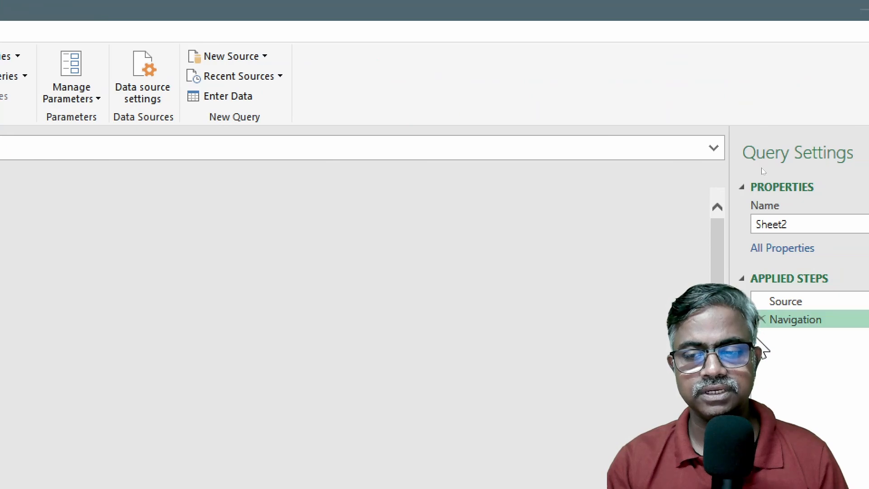
Step: Rename the Sheet1 query as Cost Data
{"action": "left_click", "coordinate": [86, 166]}
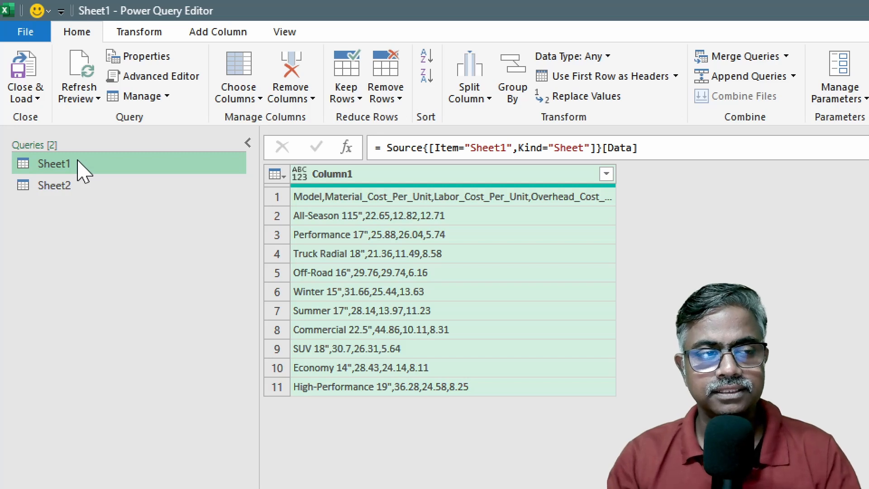
{"action": "double_click", "coordinate": [79, 162]}
{"action": "type", "text": "Cost Data"}
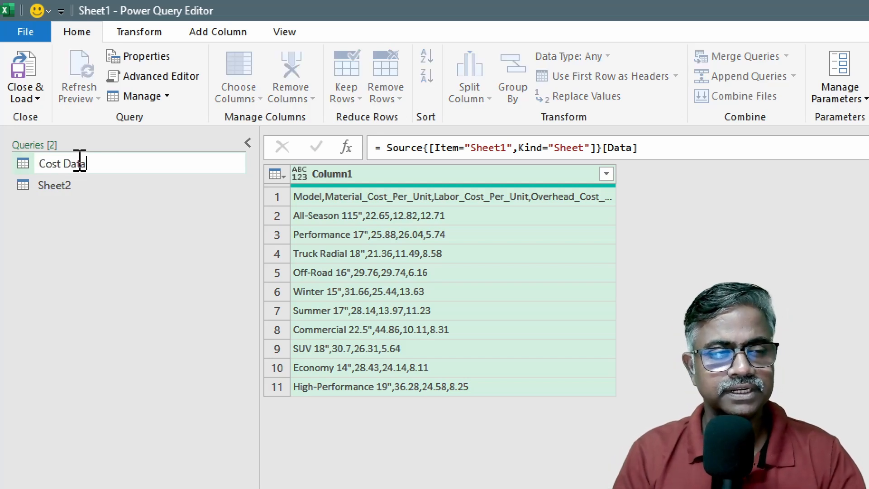
{"action": "key", "text": "Return"}
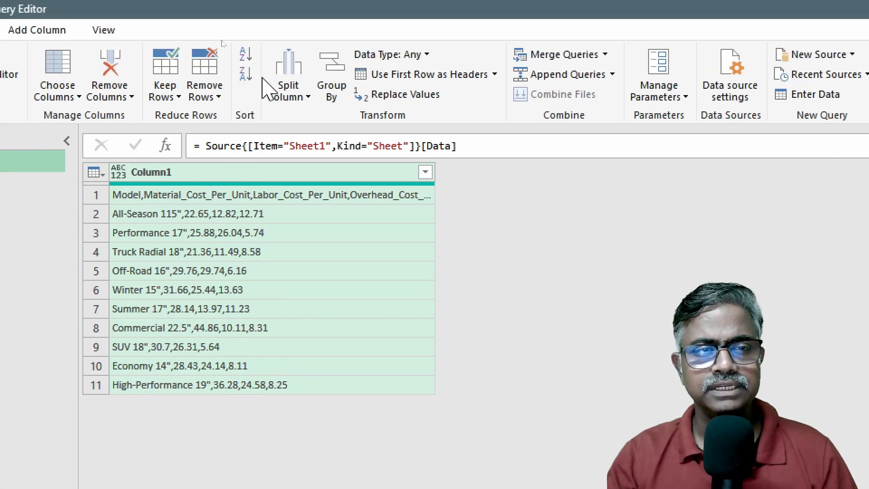
Step: Try to split Column1 of Cost Data at each comma with the double-quote quote character, and delete the Changed Type and Split Column by Delimiter steps
{"action": "left_click", "coordinate": [288, 7]}
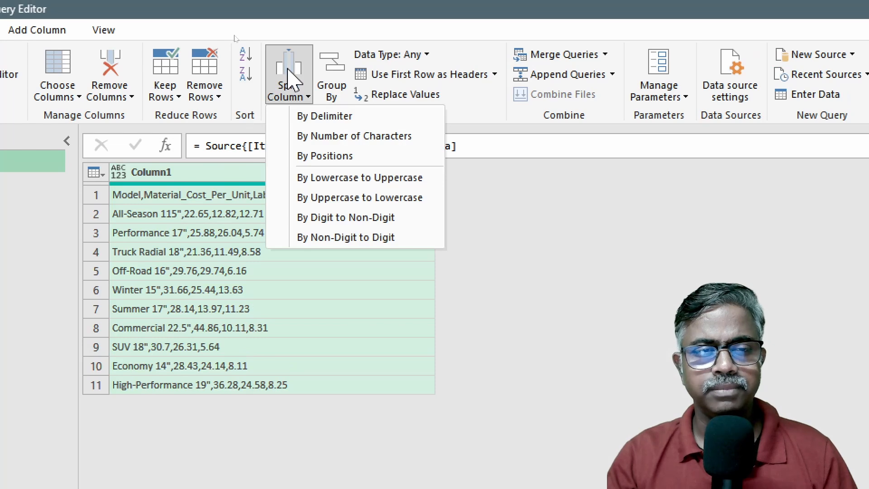
{"action": "left_click", "coordinate": [324, 114]}
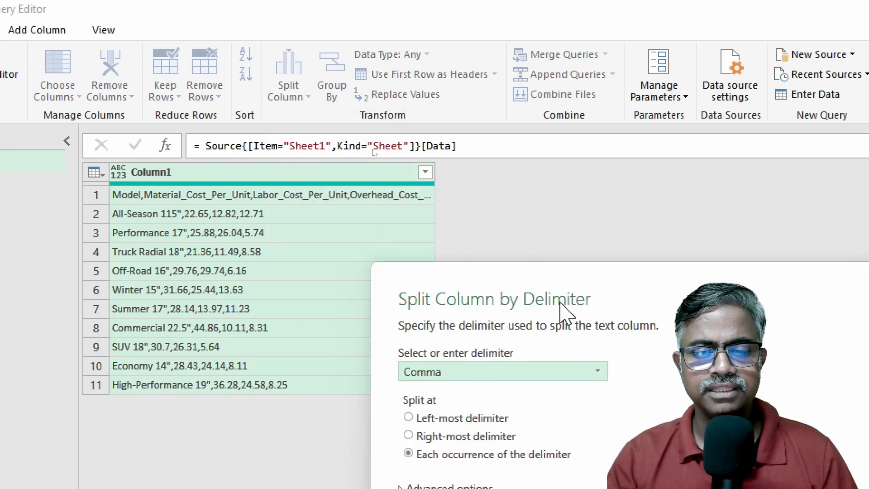
{"action": "left_click_drag", "start_coordinate": [582, 281], "coordinate": [355, 72]}
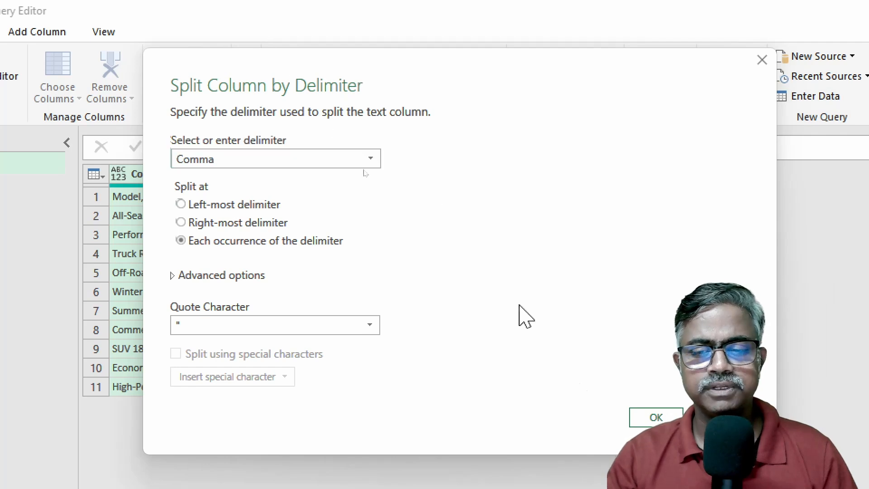
{"action": "left_click", "coordinate": [656, 416]}
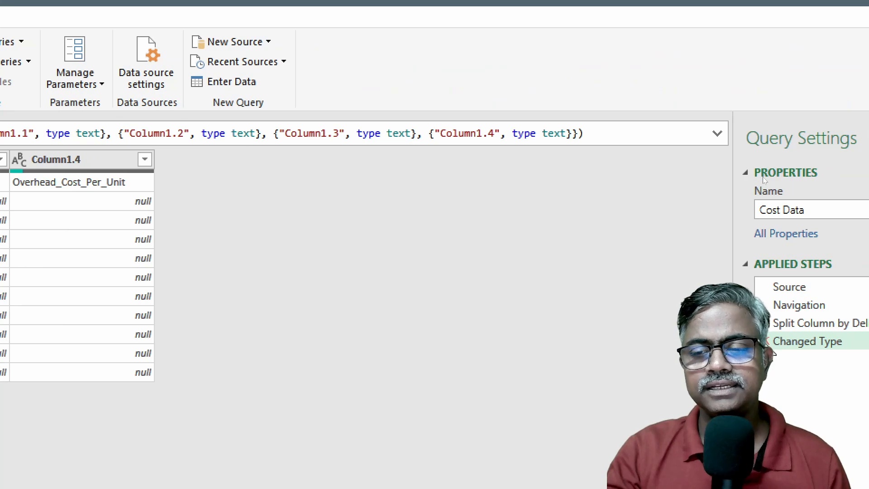
{"action": "left_click", "coordinate": [773, 330]}
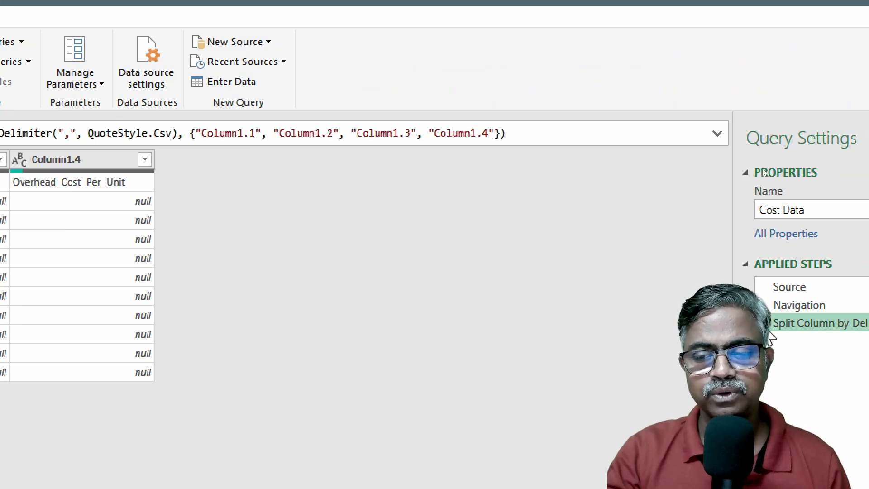
{"action": "left_click", "coordinate": [770, 311]}
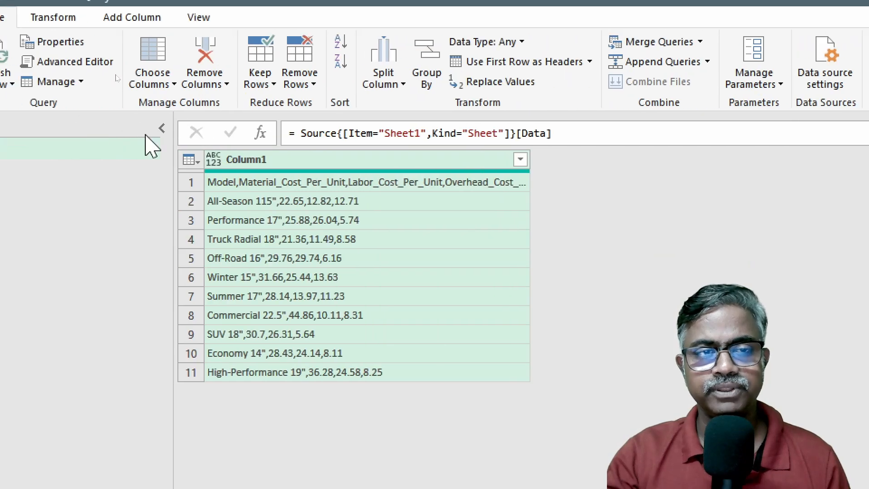
Step: Split Column1 of Cost Data at each comma with the quote character set to None, and delete the automatic Changed Type step
{"action": "left_click", "coordinate": [400, 85]}
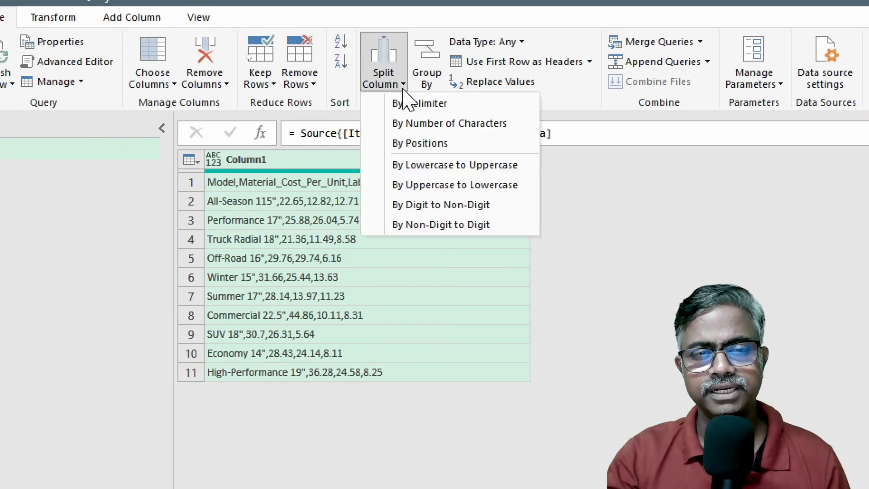
{"action": "left_click", "coordinate": [416, 105]}
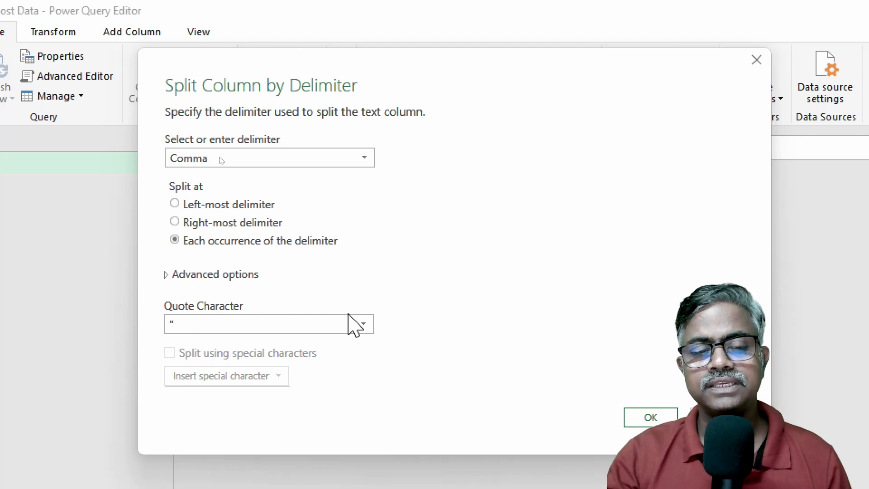
{"action": "left_click", "coordinate": [362, 322]}
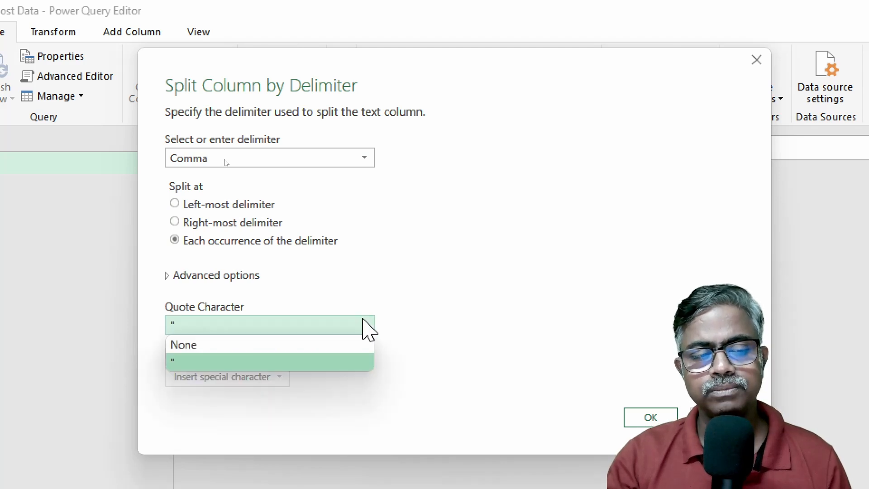
{"action": "left_click", "coordinate": [299, 347]}
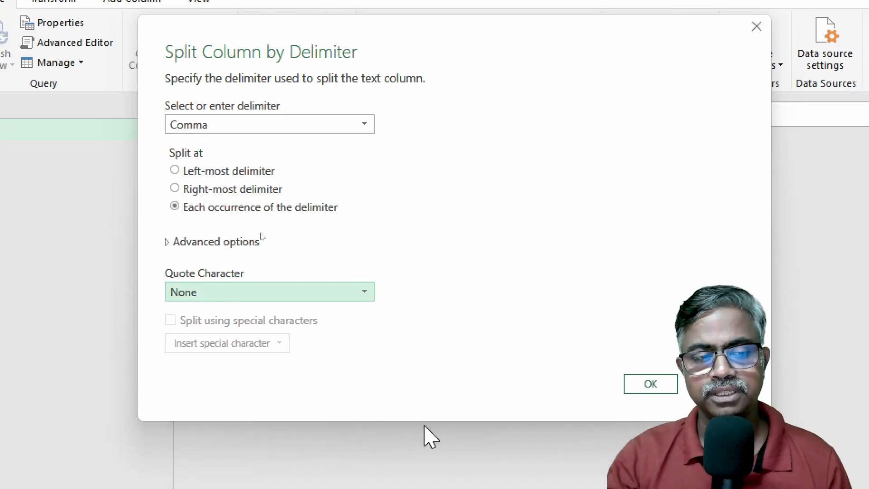
{"action": "left_click", "coordinate": [652, 377]}
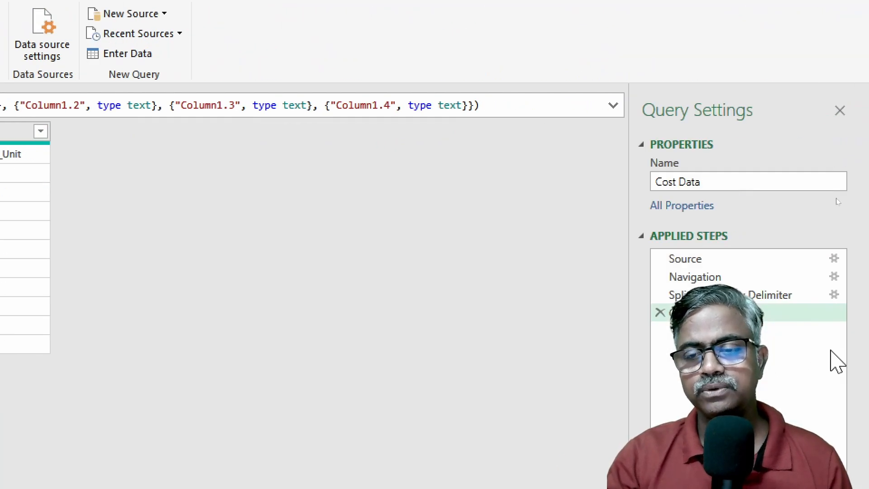
{"action": "left_click", "coordinate": [660, 312]}
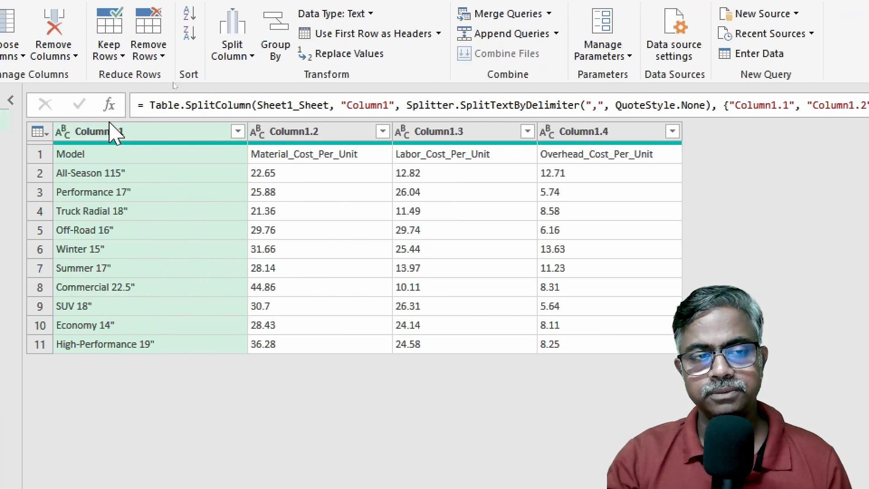
Step: Use the first row of Cost Data as column headers, and open the Sheet2 query
{"action": "left_click", "coordinate": [340, 60]}
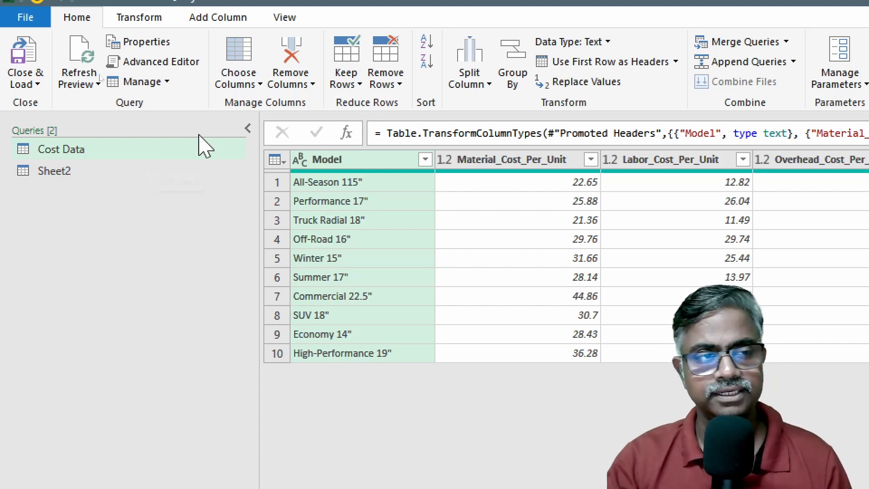
{"action": "left_click", "coordinate": [85, 179]}
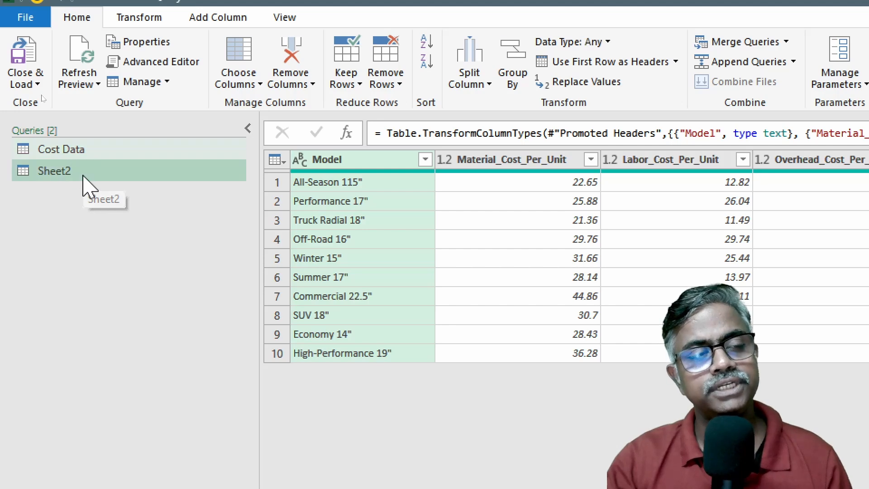
Step: Rename the Sheet2 query as Production Data
{"action": "double_click", "coordinate": [85, 176]}
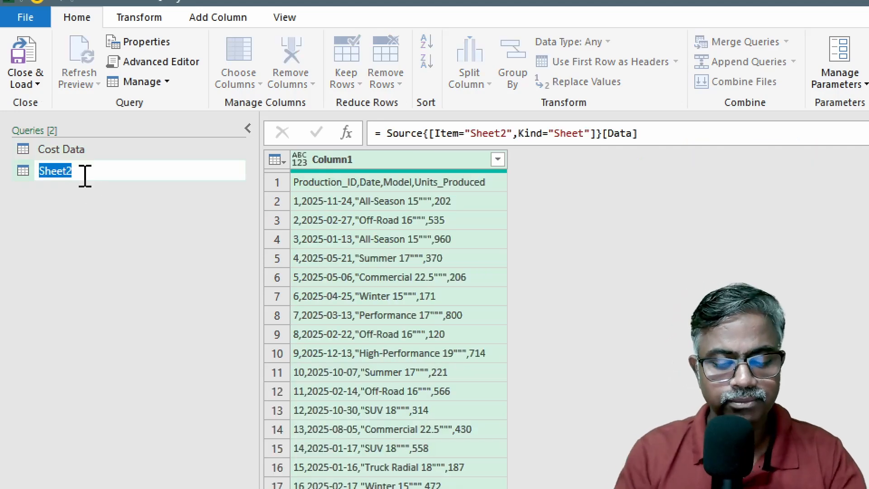
{"action": "type", "text": "Production D"}
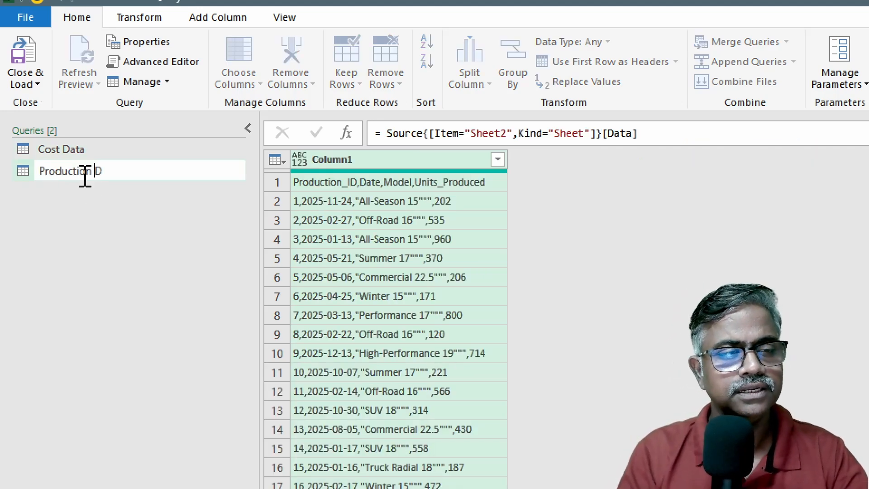
{"action": "type", "text": "ata"}
{"action": "key", "text": "Return"}
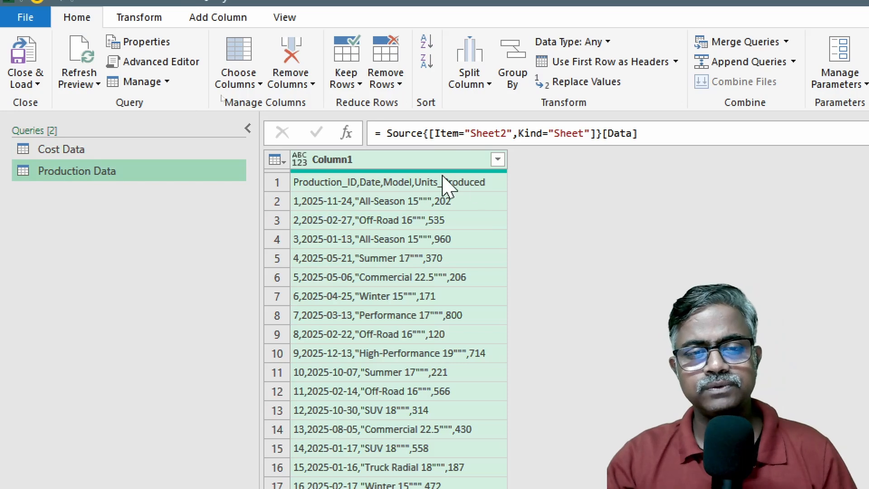
Step: Split Column1 of Production Data at each occurrence of the comma, with the double-quote quote character
{"action": "left_click", "coordinate": [481, 83]}
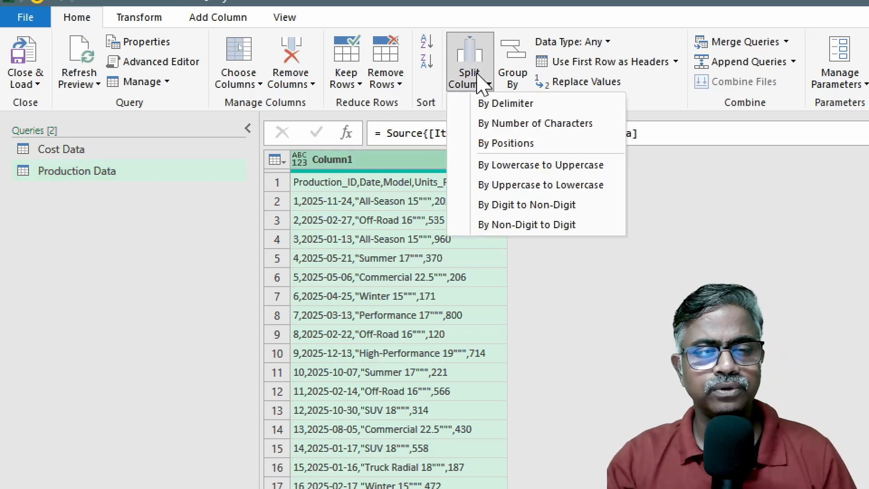
{"action": "left_click", "coordinate": [624, 351]}
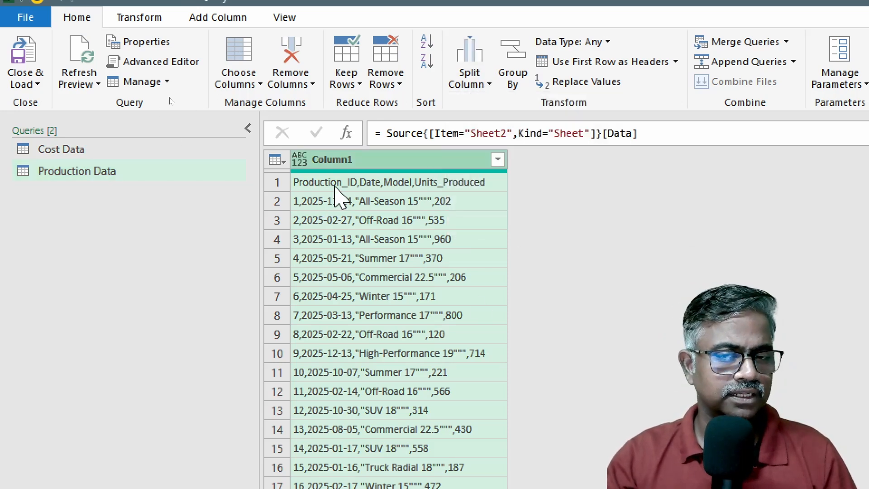
{"action": "left_click", "coordinate": [472, 72]}
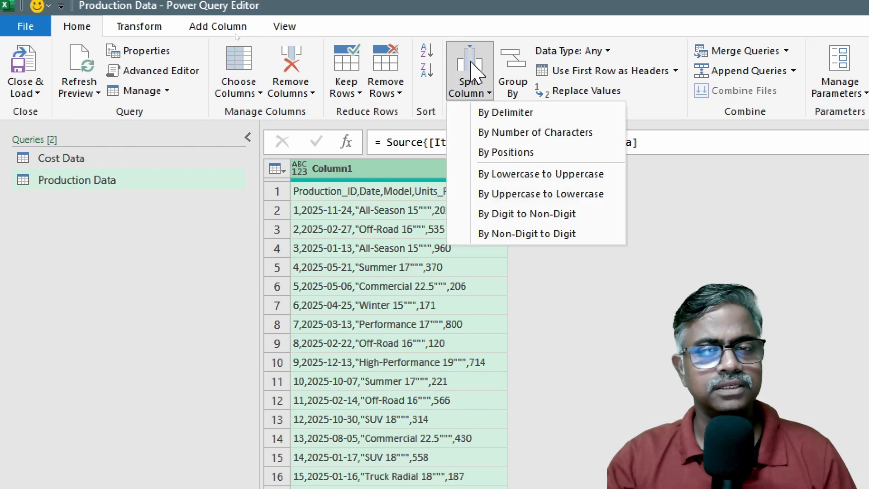
{"action": "left_click", "coordinate": [500, 113]}
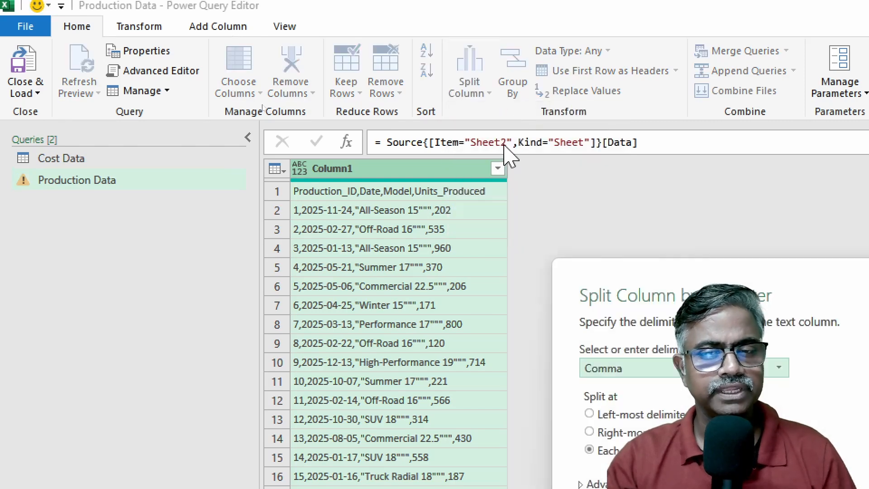
{"action": "left_click_drag", "start_coordinate": [683, 273], "coordinate": [421, 73]}
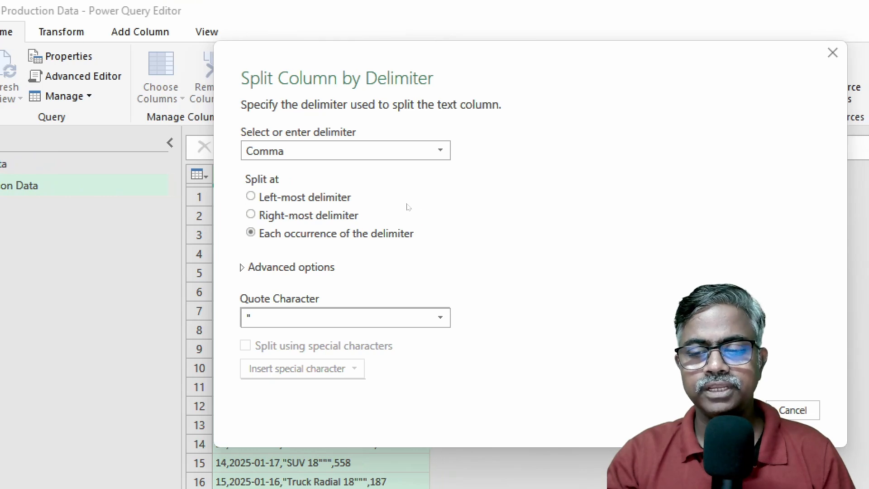
{"action": "key", "text": "Return"}
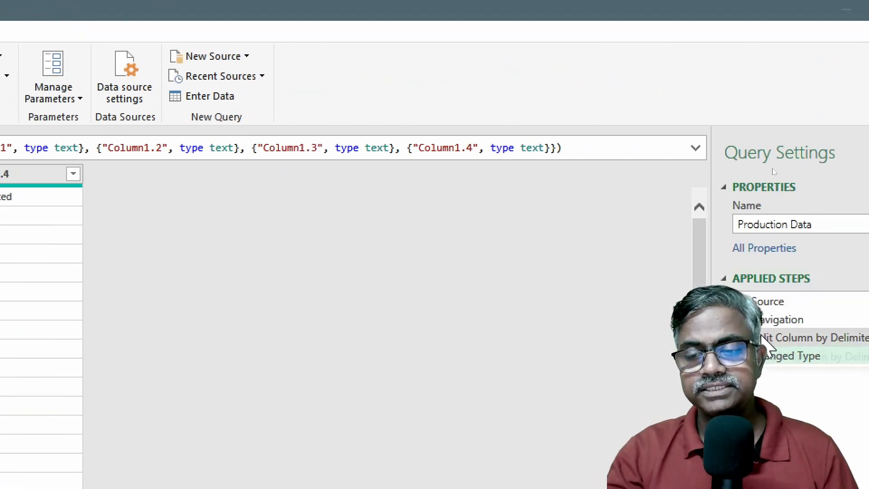
Step: Delete the automatic Changed Type step of Production Data and use its first row as column headers
{"action": "left_click", "coordinate": [743, 355]}
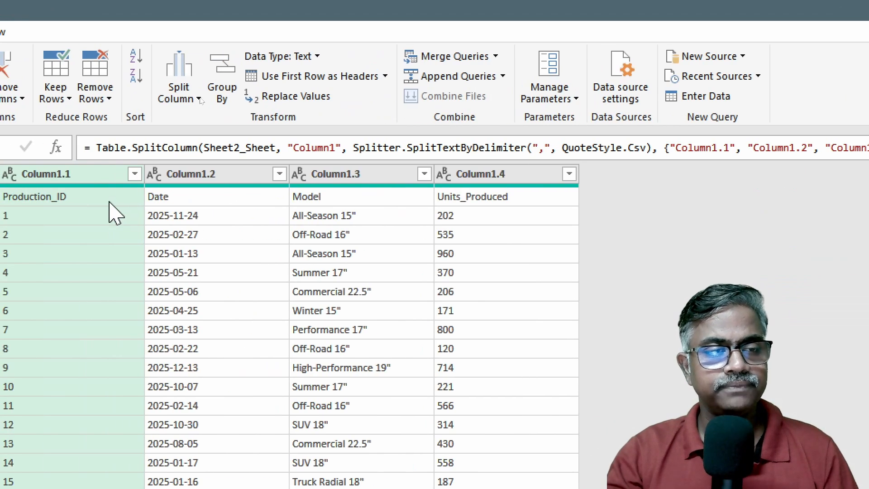
{"action": "left_click", "coordinate": [296, 79]}
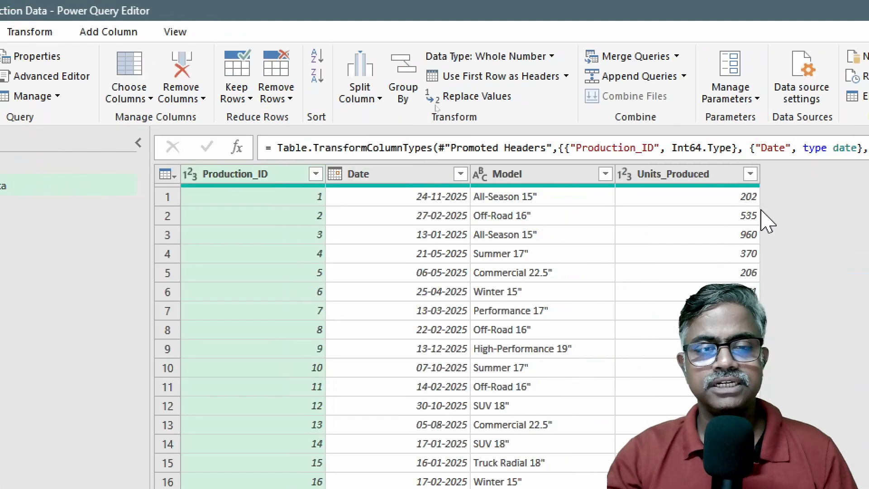
Step: Compare the Cost Data and Production Data queries, examining their Model columns and the per-unit material, labor and overhead cost columns
{"action": "left_click", "coordinate": [89, 168]}
{"action": "left_click", "coordinate": [90, 187]}
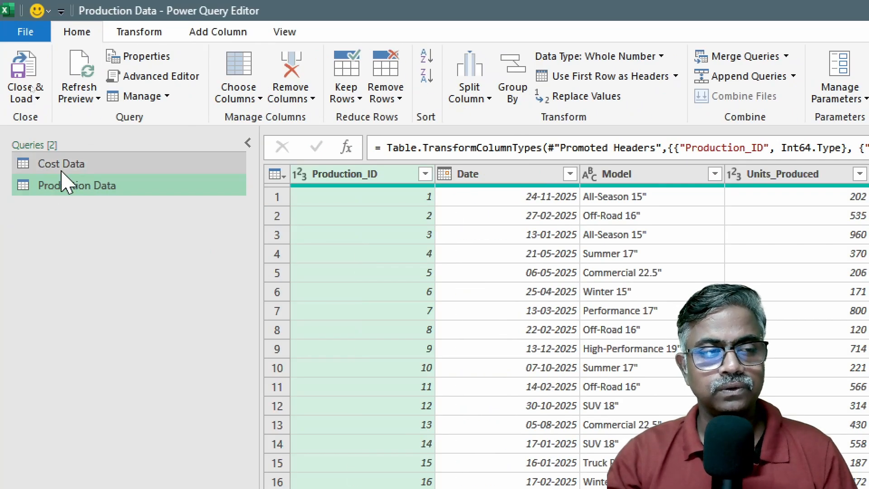
{"action": "left_click", "coordinate": [71, 166]}
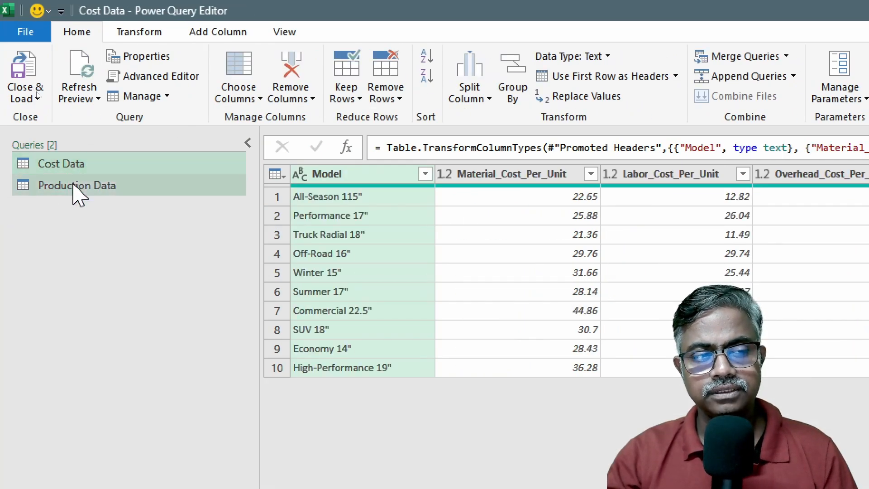
{"action": "left_click", "coordinate": [77, 192]}
{"action": "left_click", "coordinate": [79, 166]}
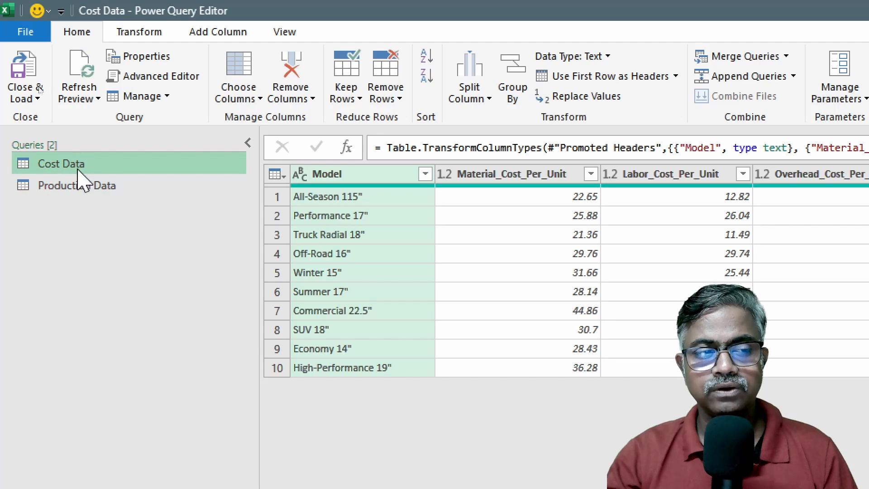
{"action": "left_click", "coordinate": [83, 186]}
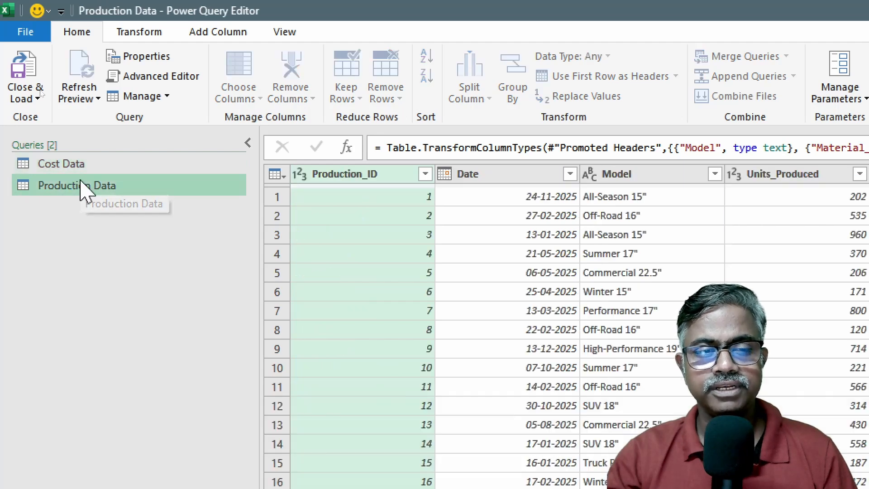
{"action": "left_click", "coordinate": [629, 179]}
{"action": "left_click", "coordinate": [58, 165]}
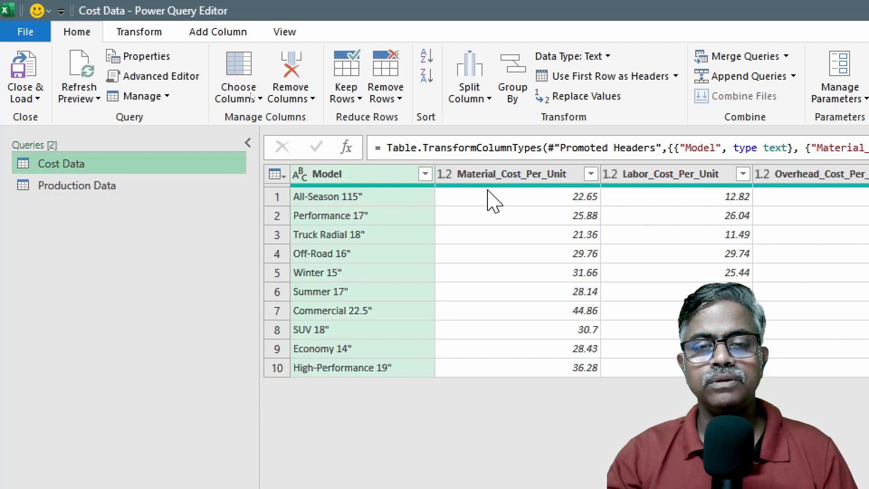
{"action": "left_click", "coordinate": [516, 177]}
{"action": "left_click", "coordinate": [646, 176]}
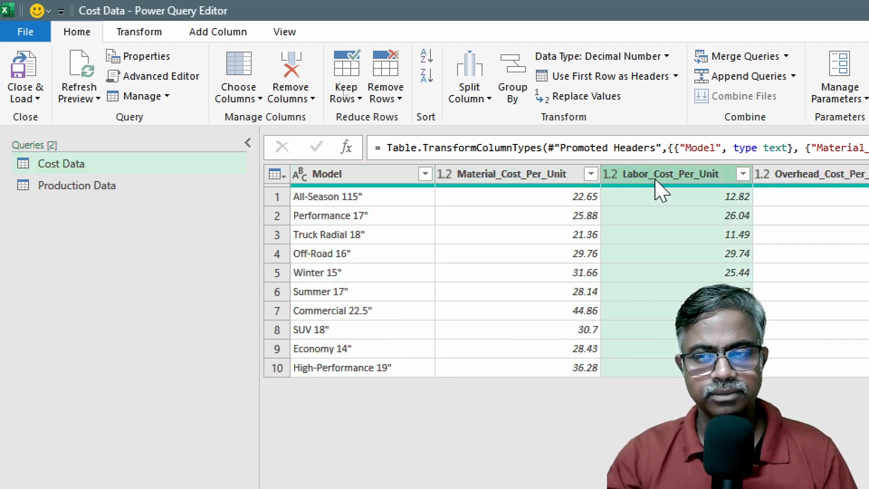
{"action": "left_click", "coordinate": [761, 179]}
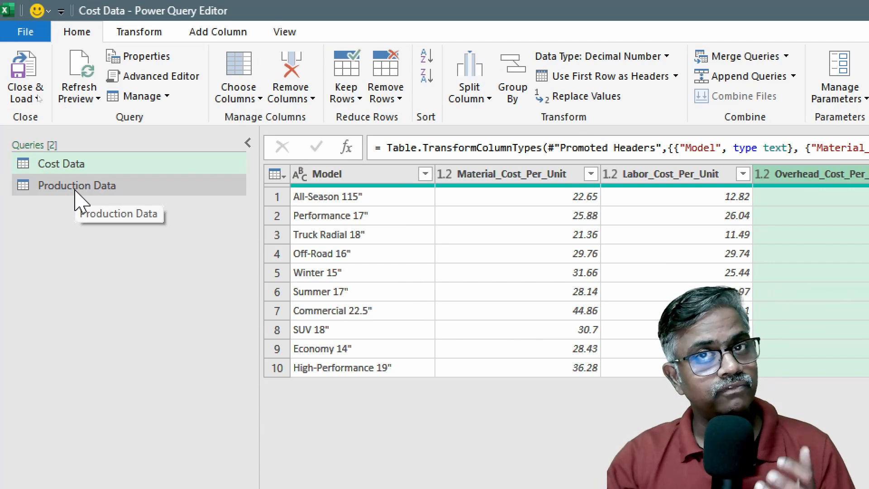
Step: Set up a merge of Production Data with Cost Data within the existing query, matching the Model column of both tables
{"action": "left_click", "coordinate": [77, 192]}
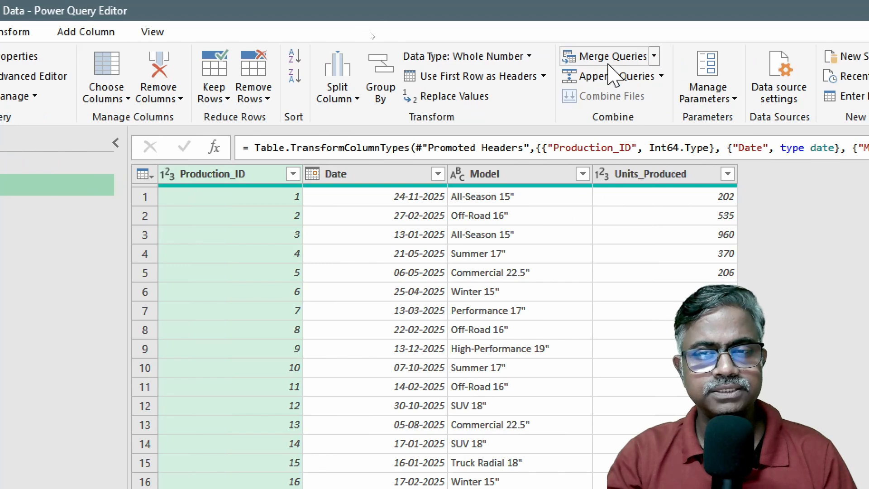
{"action": "left_click", "coordinate": [654, 56]}
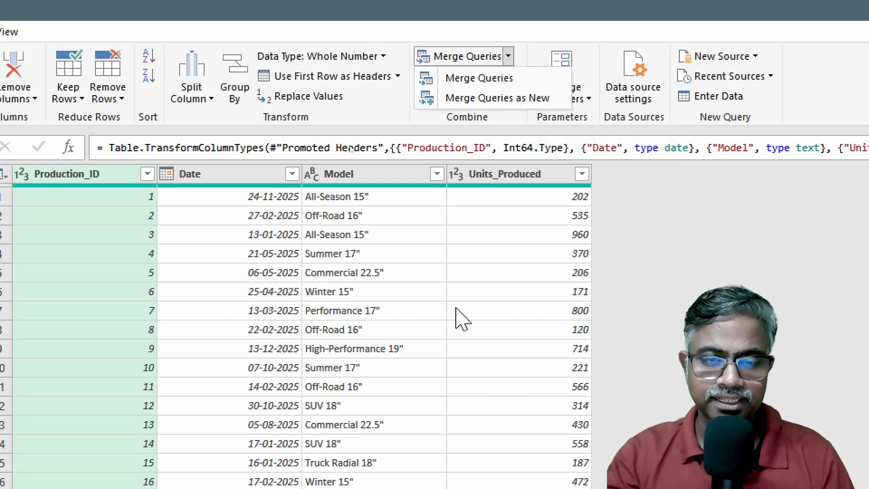
{"action": "left_click", "coordinate": [481, 79]}
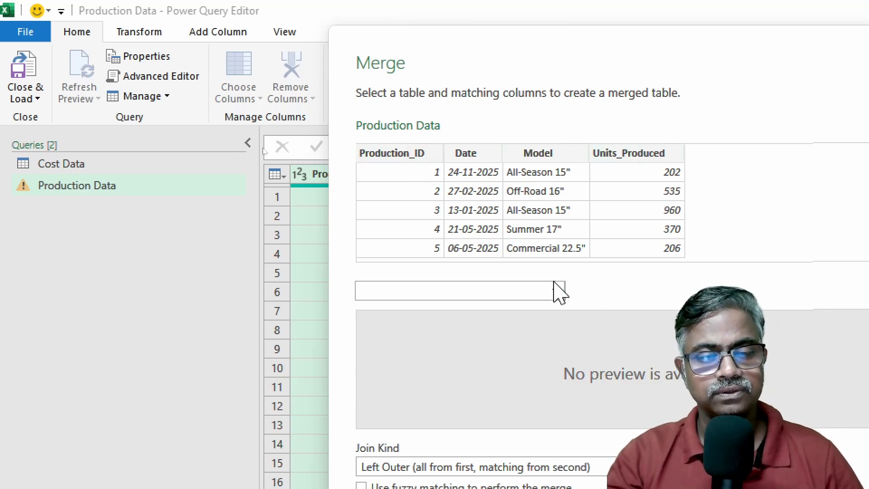
{"action": "left_click", "coordinate": [501, 291]}
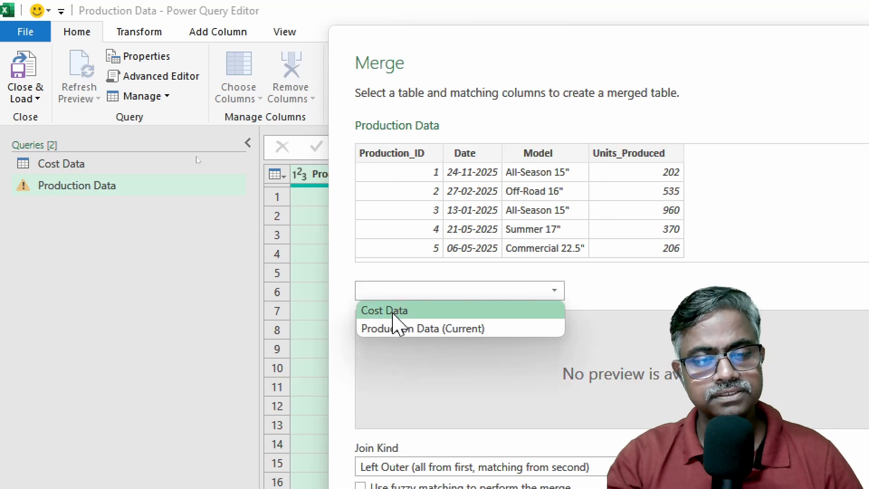
{"action": "left_click", "coordinate": [394, 312]}
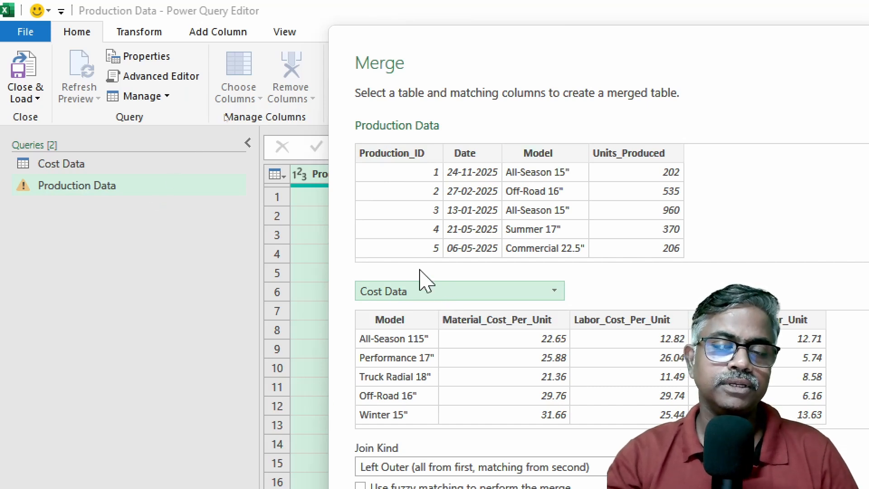
{"action": "left_click", "coordinate": [544, 155]}
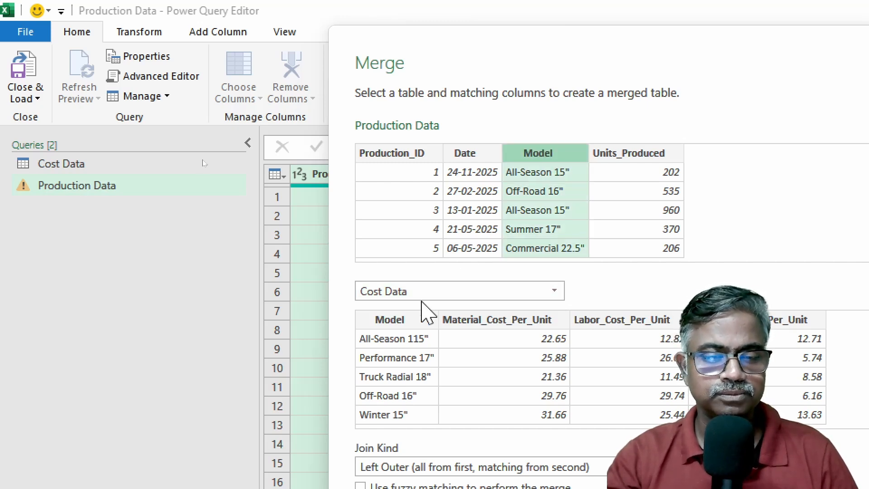
{"action": "left_click", "coordinate": [381, 324]}
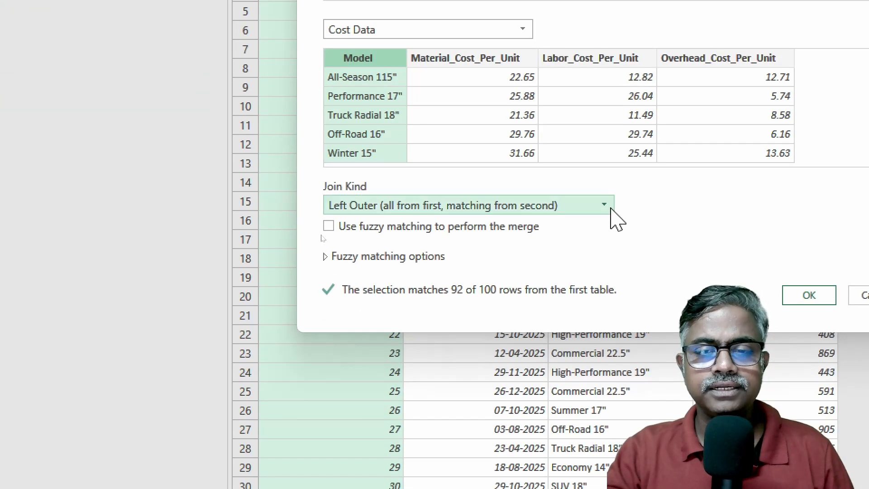
Step: Merge the tables with the Left Outer (all from first, matching from second) join kind and fuzzy matching enabled
{"action": "left_click", "coordinate": [607, 206]}
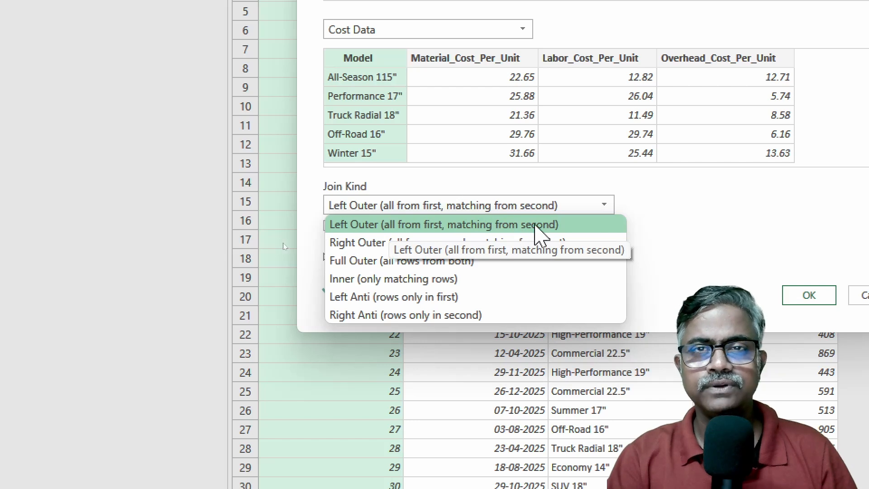
{"action": "left_click", "coordinate": [537, 226]}
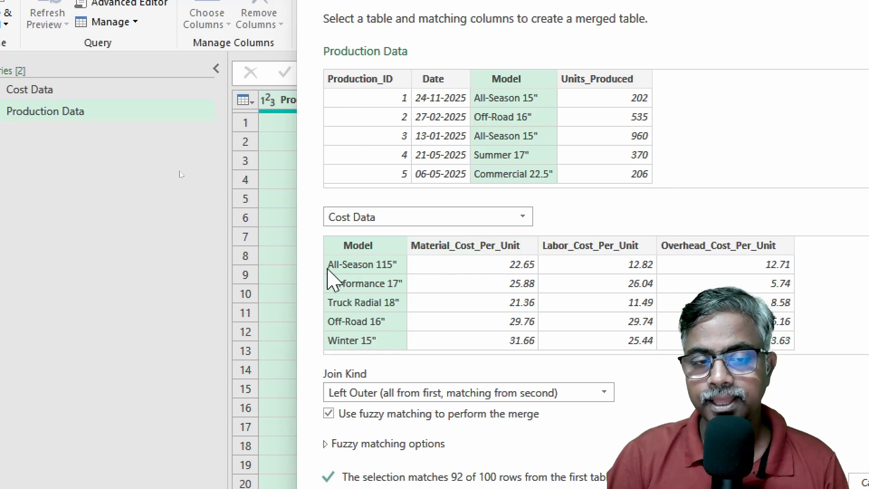
{"action": "left_click", "coordinate": [328, 265]}
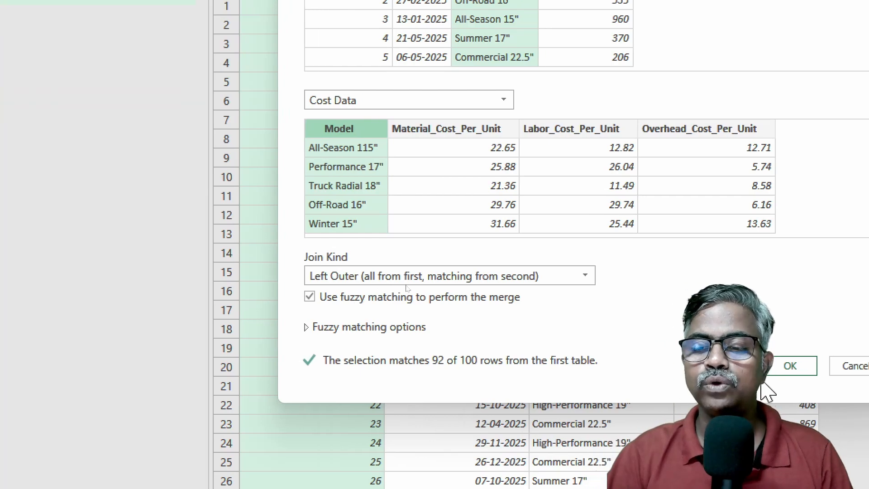
{"action": "left_click", "coordinate": [790, 365]}
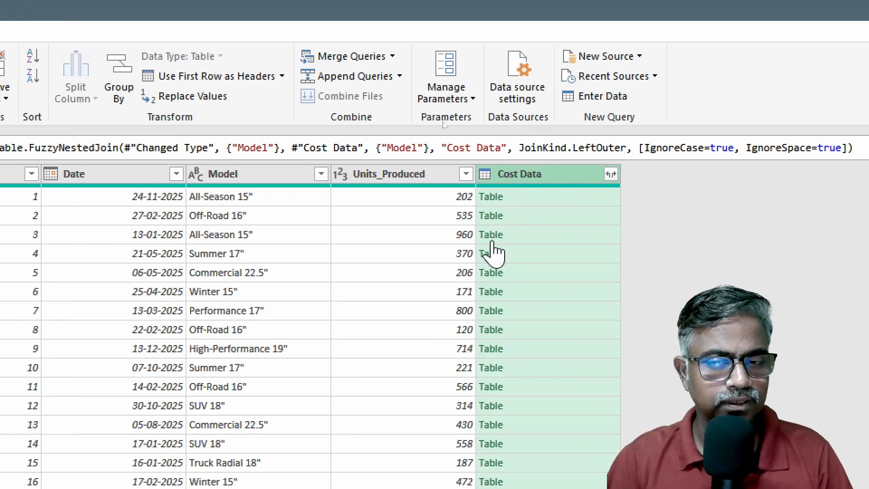
Step: Expand the Cost Data column into Material_Cost_Per_Unit, Labor_Cost_Per_Unit and Overhead_Cost_Per_Unit without Model, using the original column name as prefix
{"action": "left_click", "coordinate": [610, 175]}
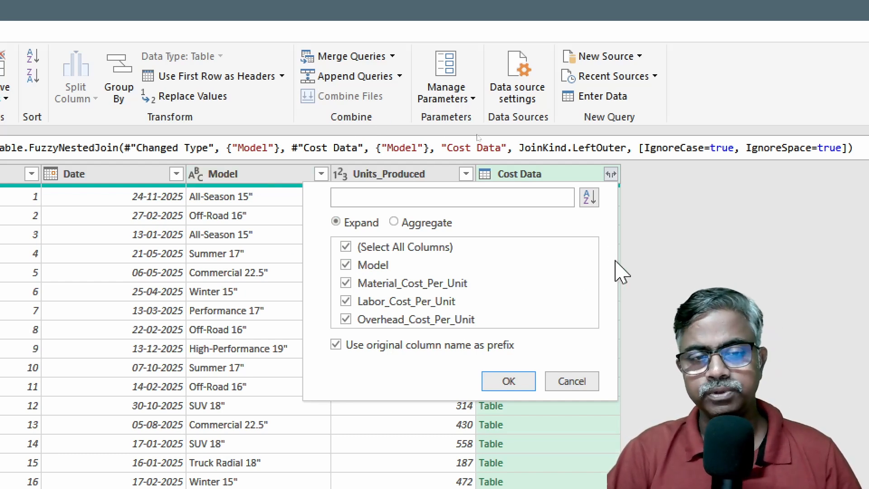
{"action": "left_click", "coordinate": [360, 265]}
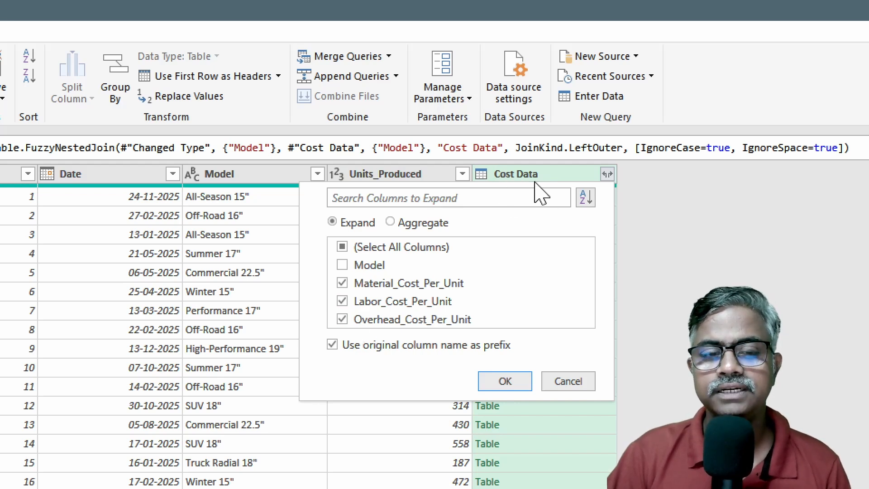
{"action": "left_click", "coordinate": [413, 351]}
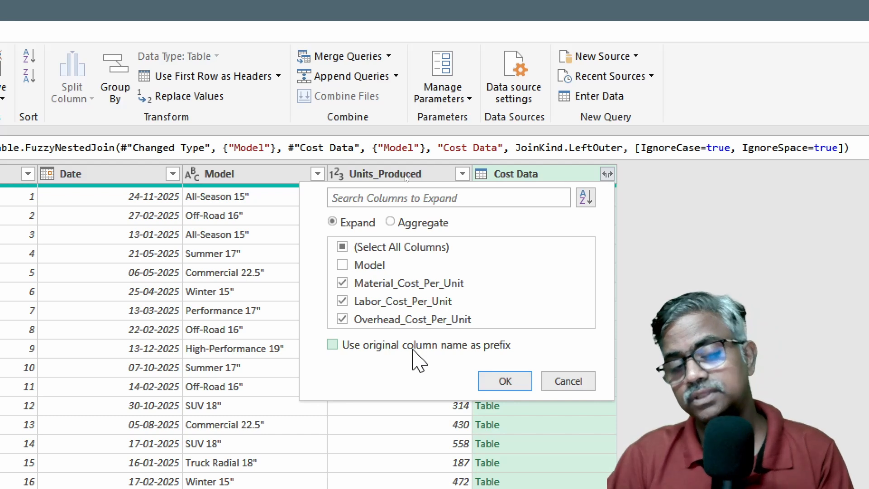
{"action": "left_click", "coordinate": [413, 352]}
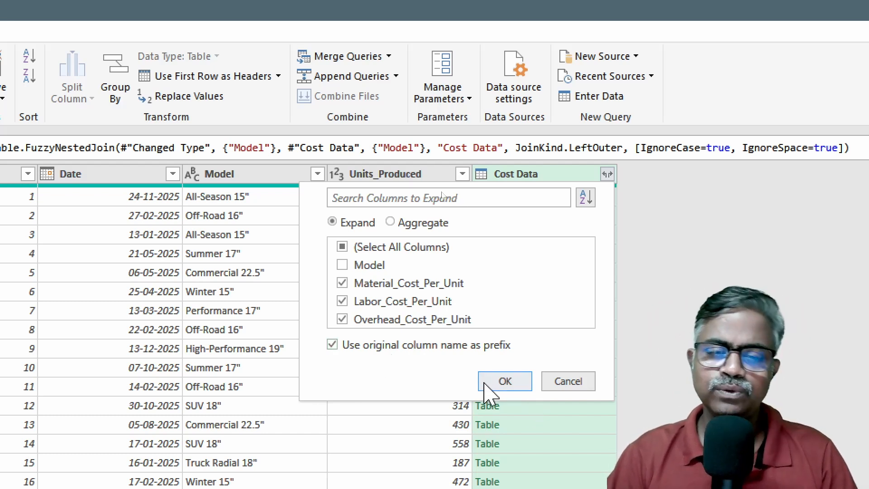
{"action": "left_click", "coordinate": [504, 385]}
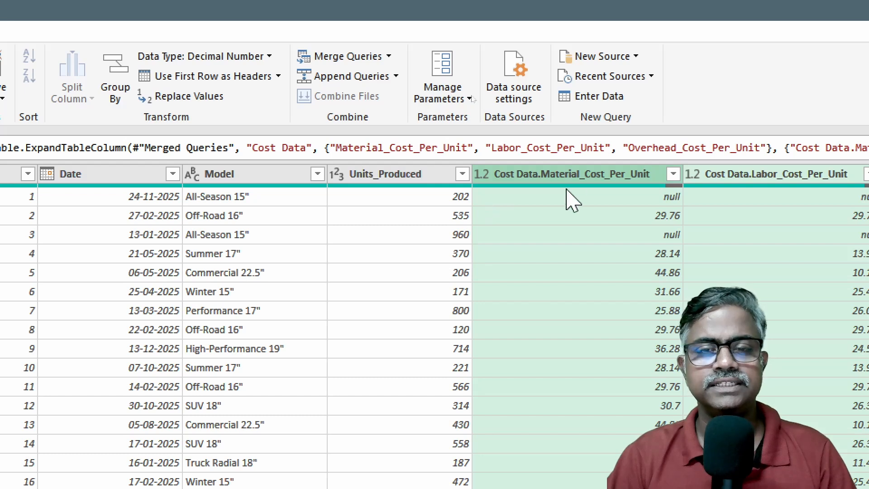